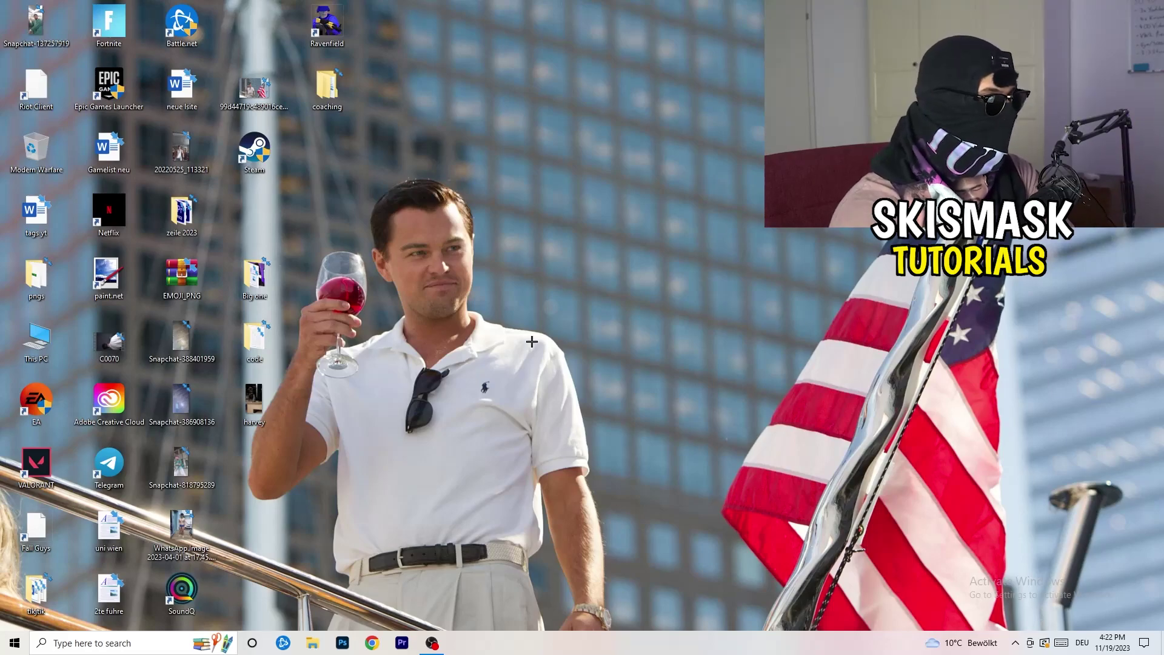
Open Resource Monitor from Task Manager's performance view of the Ethernet connection and maximize it
right_click(563, 651)
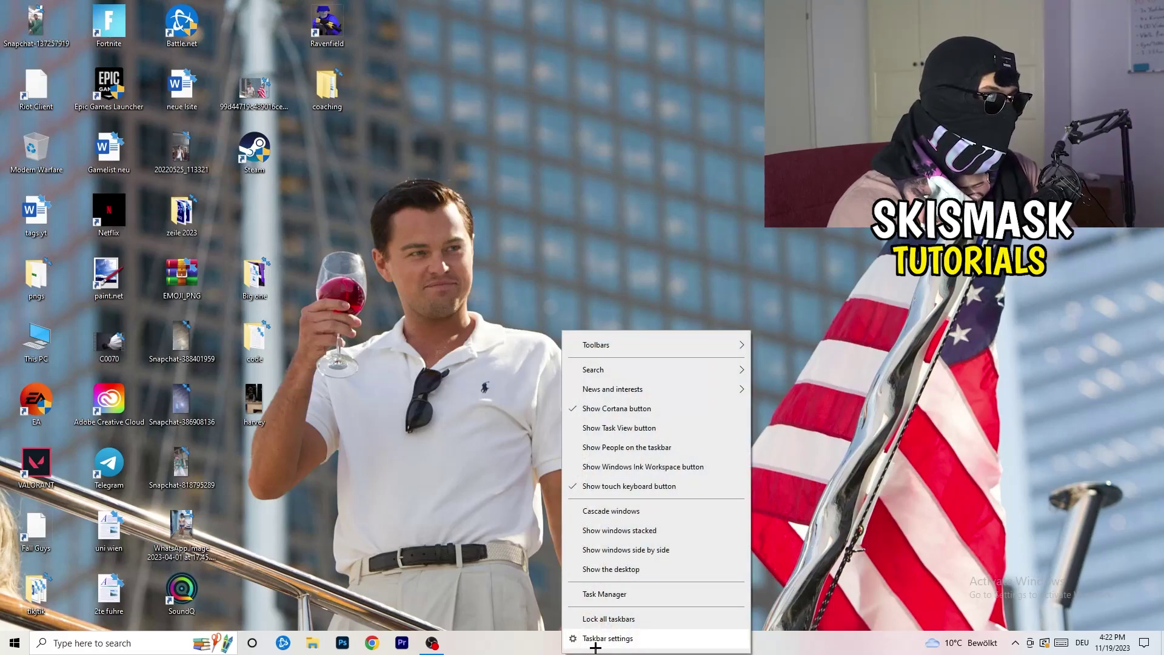
click(607, 594)
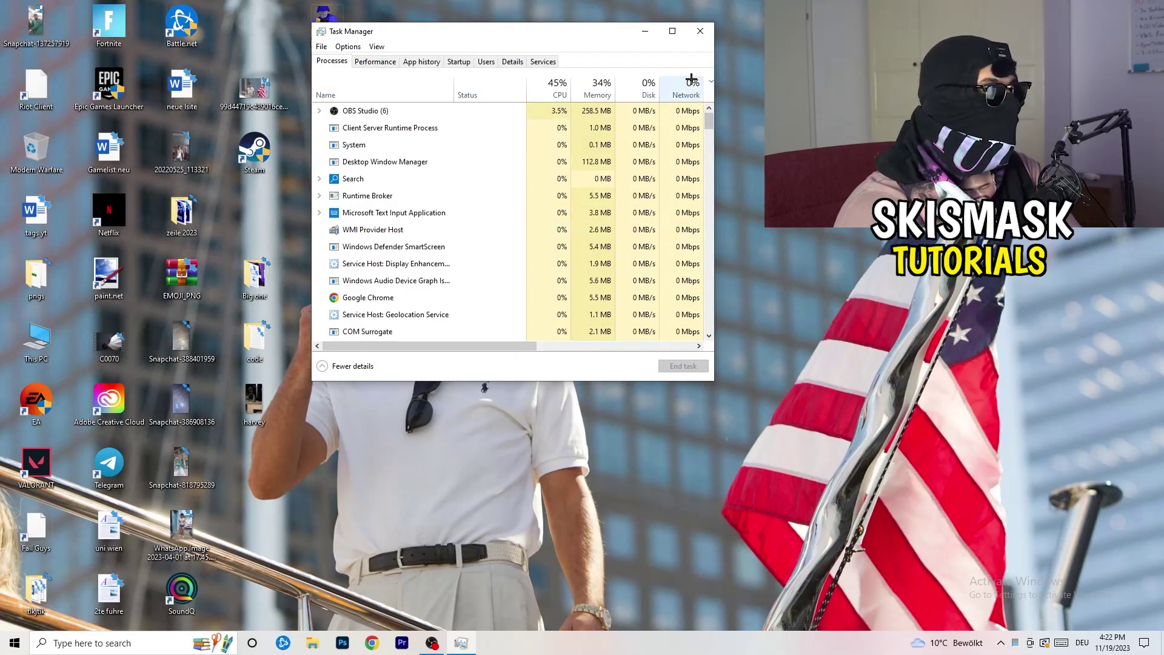
key(super+Up)
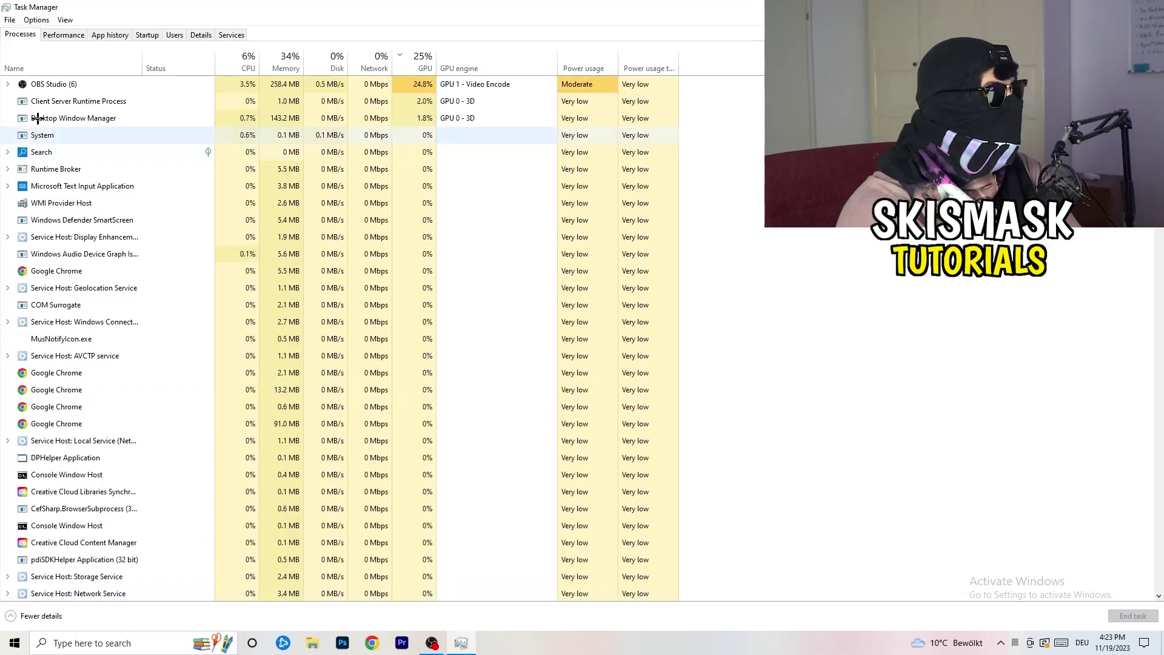
click(71, 36)
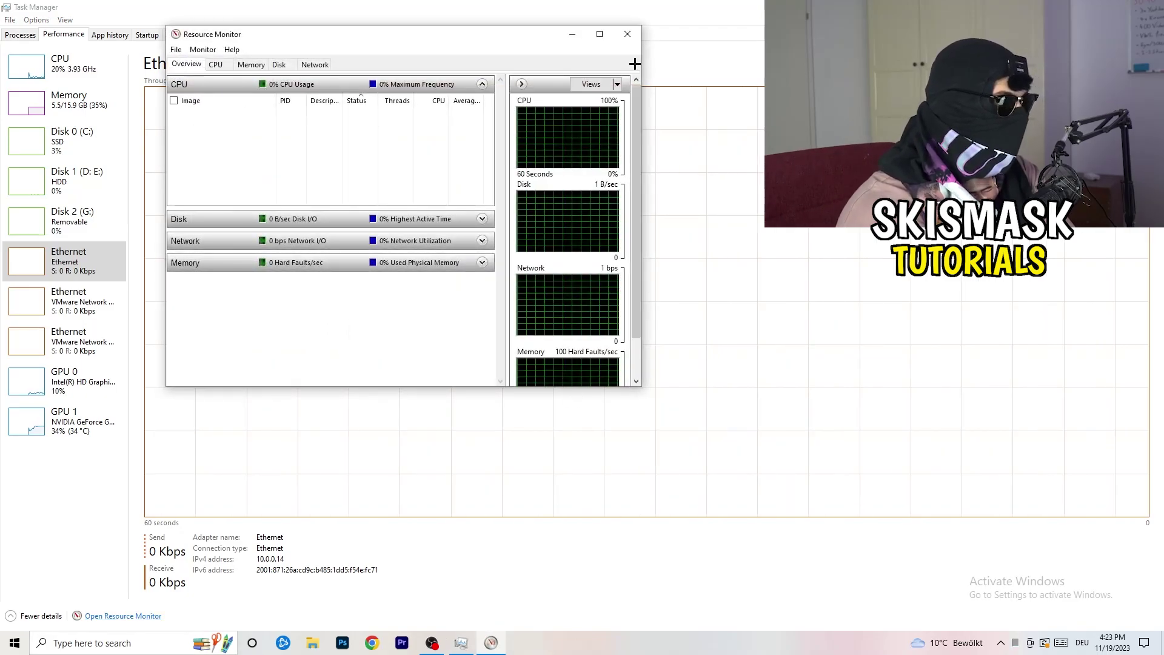
click(600, 34)
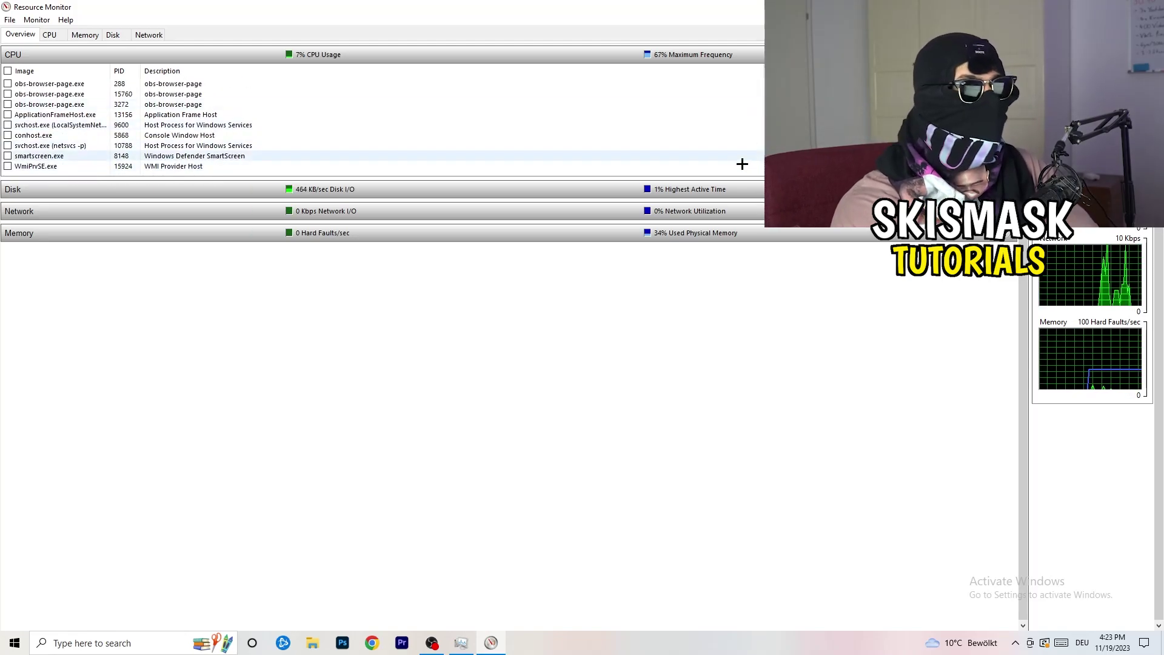
Check the options for ending conhost.exe and examine the processes with network activity in Resource Monitor
right_click(693, 136)
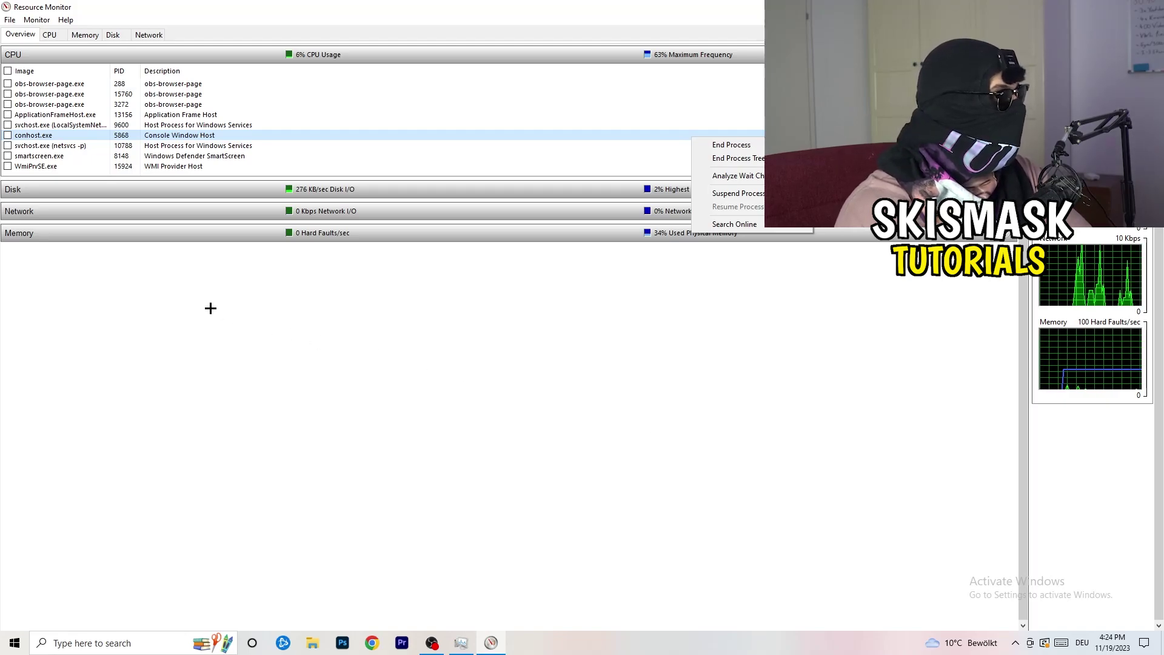
click(148, 34)
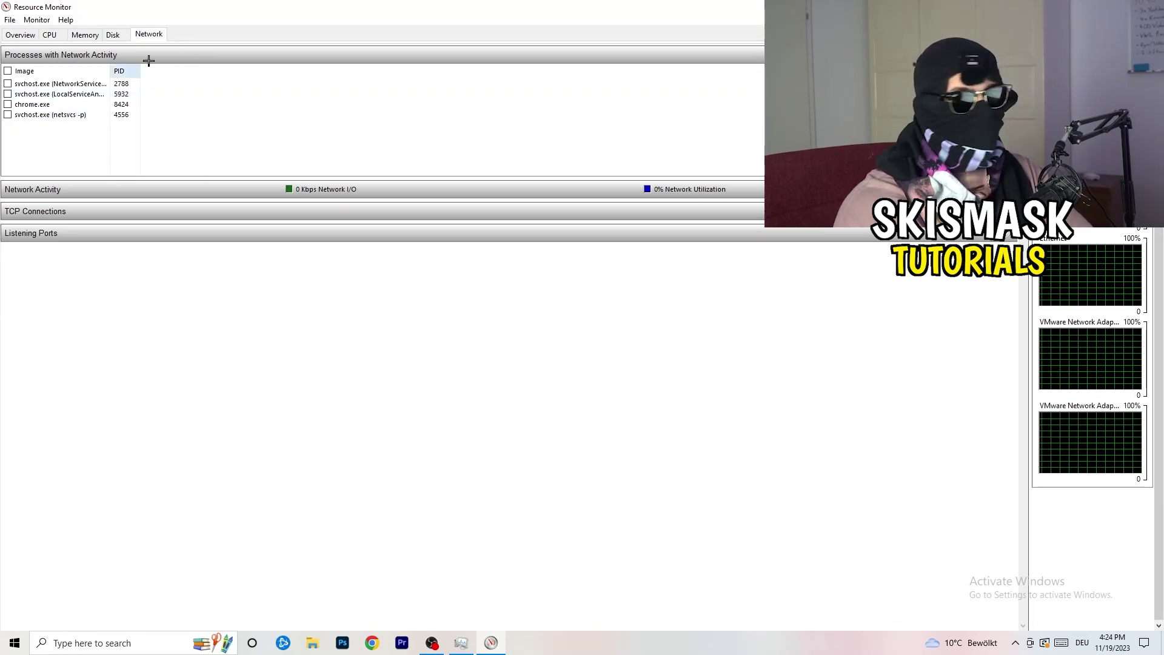
click(21, 35)
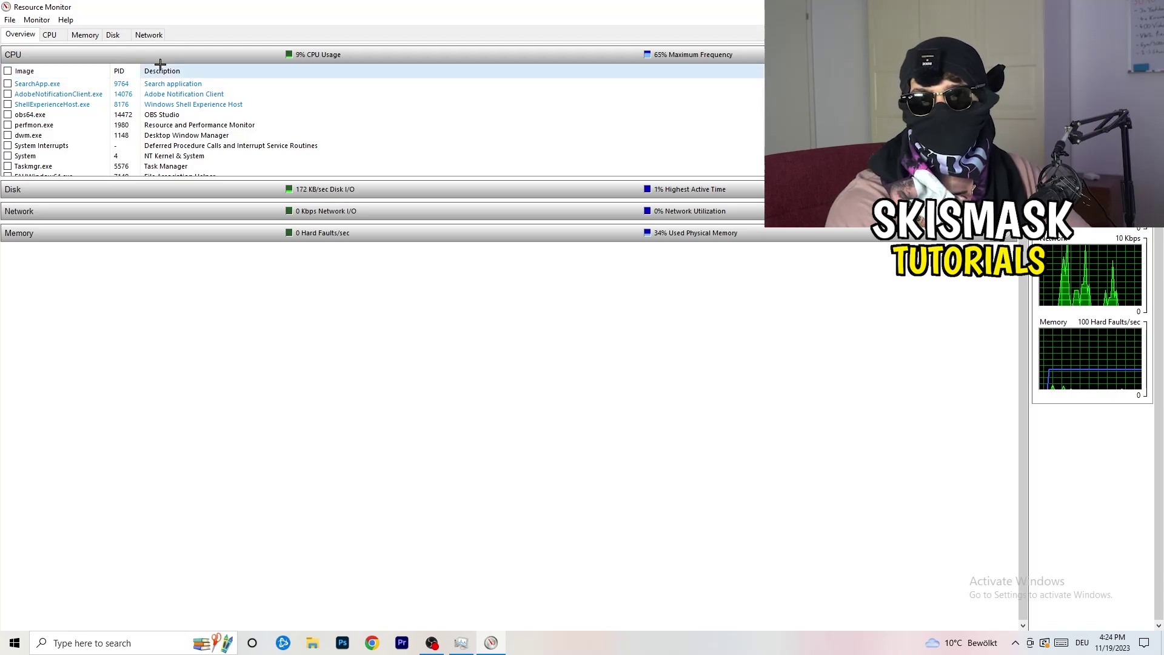
click(149, 35)
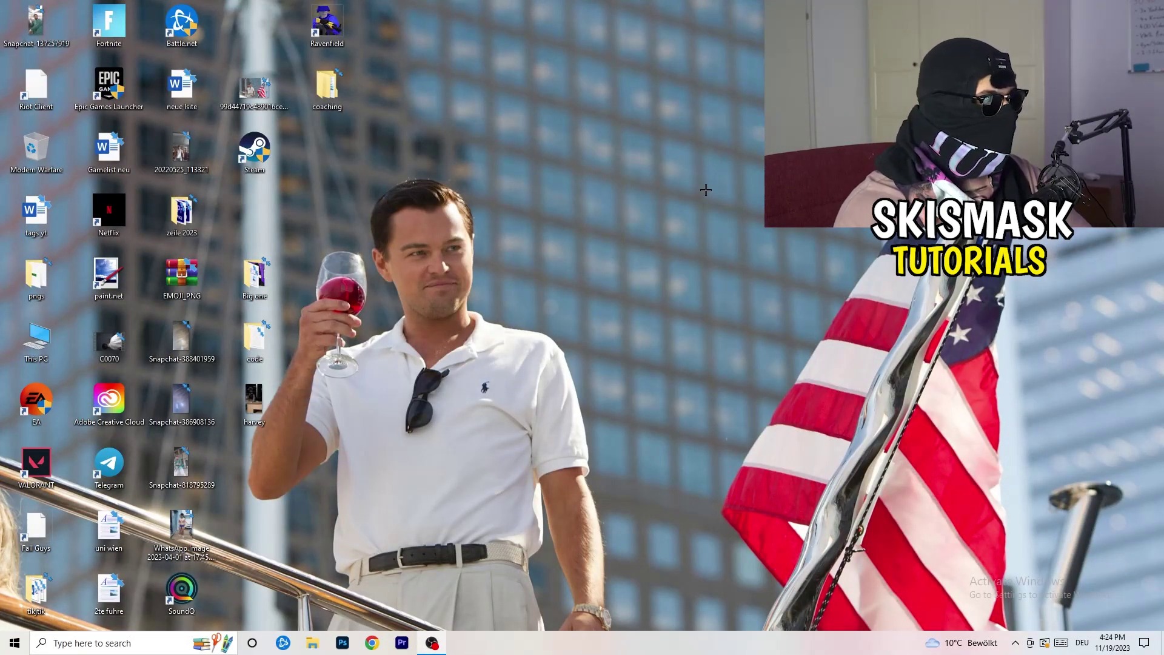
Open the Network & Internet status page in Windows Settings
click(15, 643)
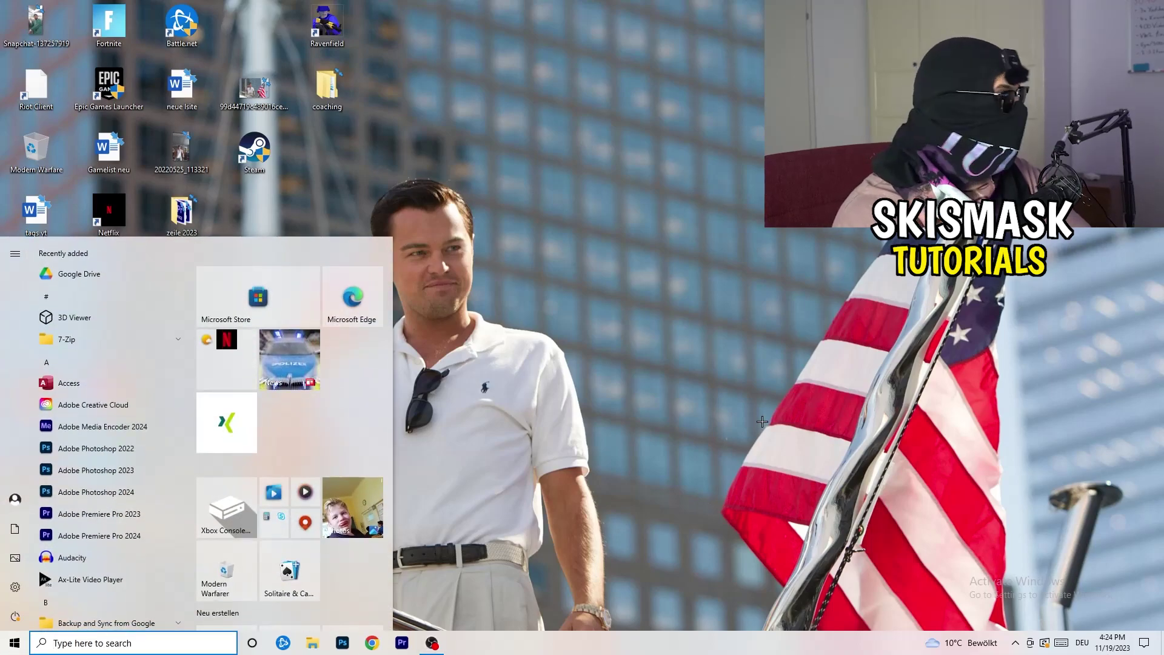
key(super+i)
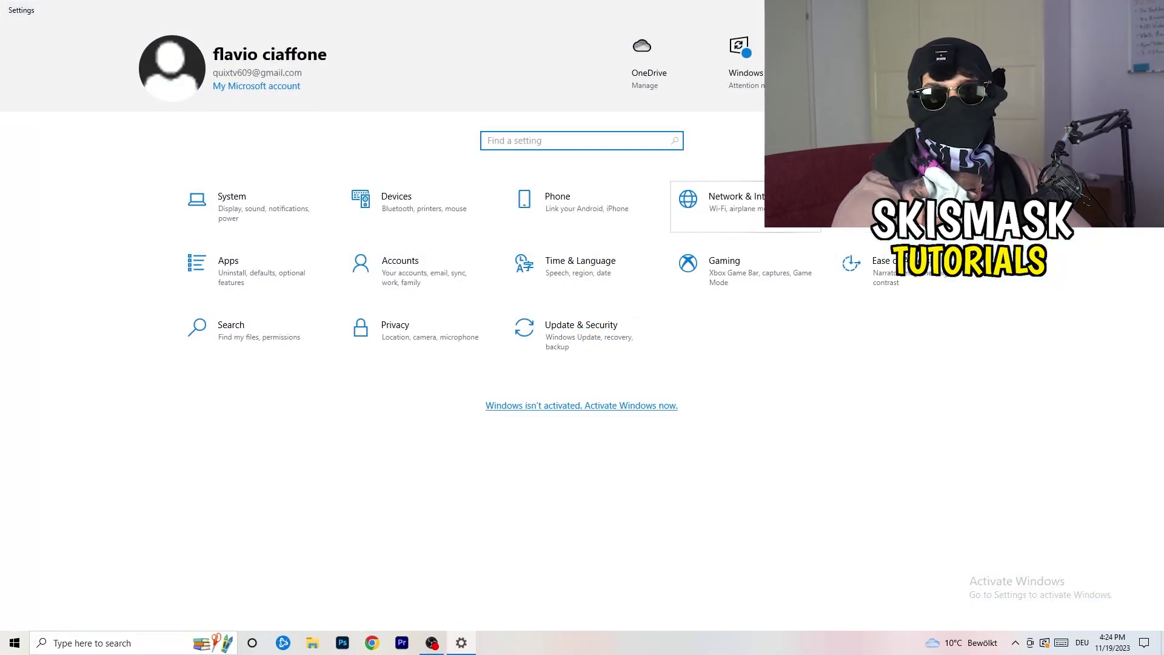
click(746, 206)
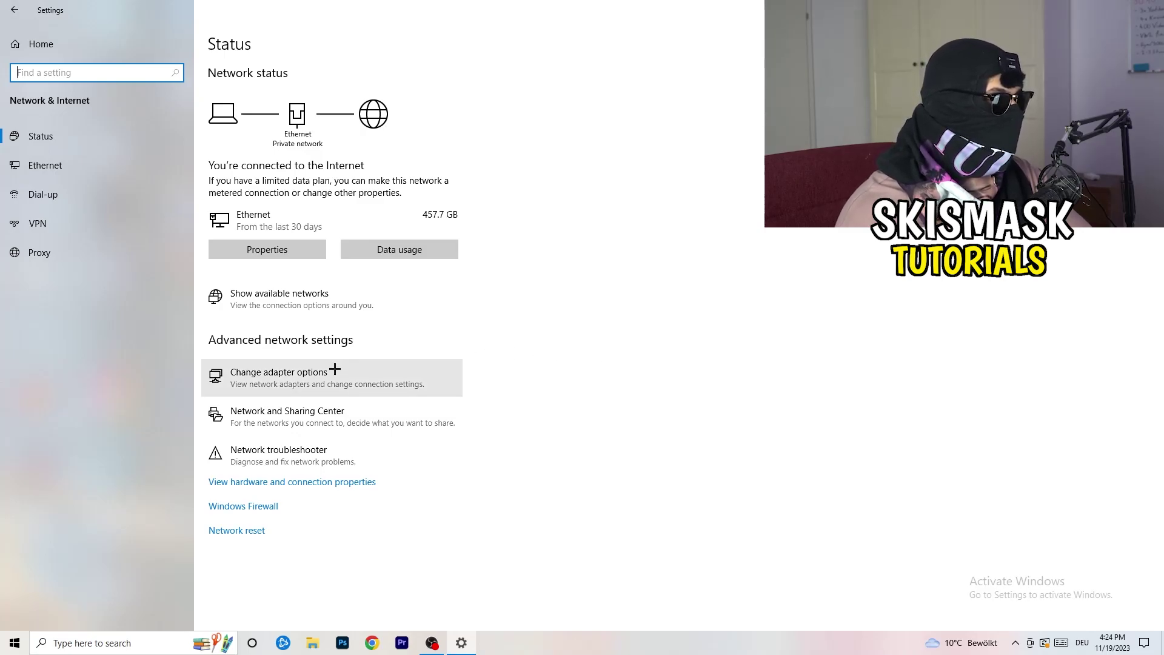
Start the network troubleshooter for all network adapters and close it while it is detecting problems
click(302, 461)
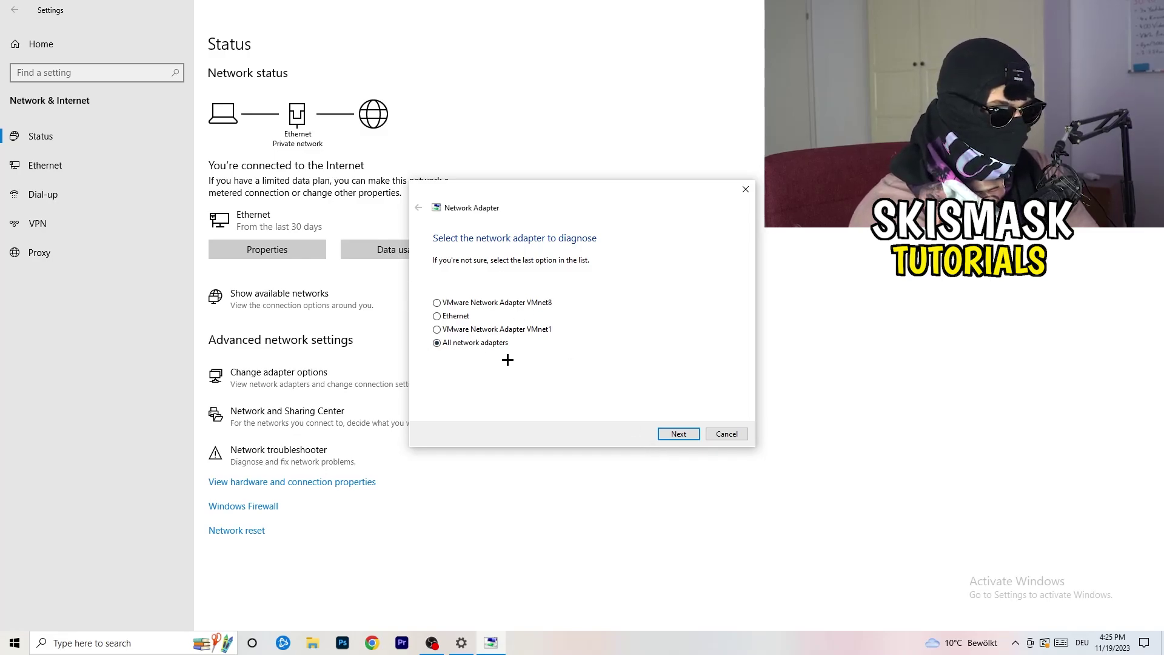
click(677, 437)
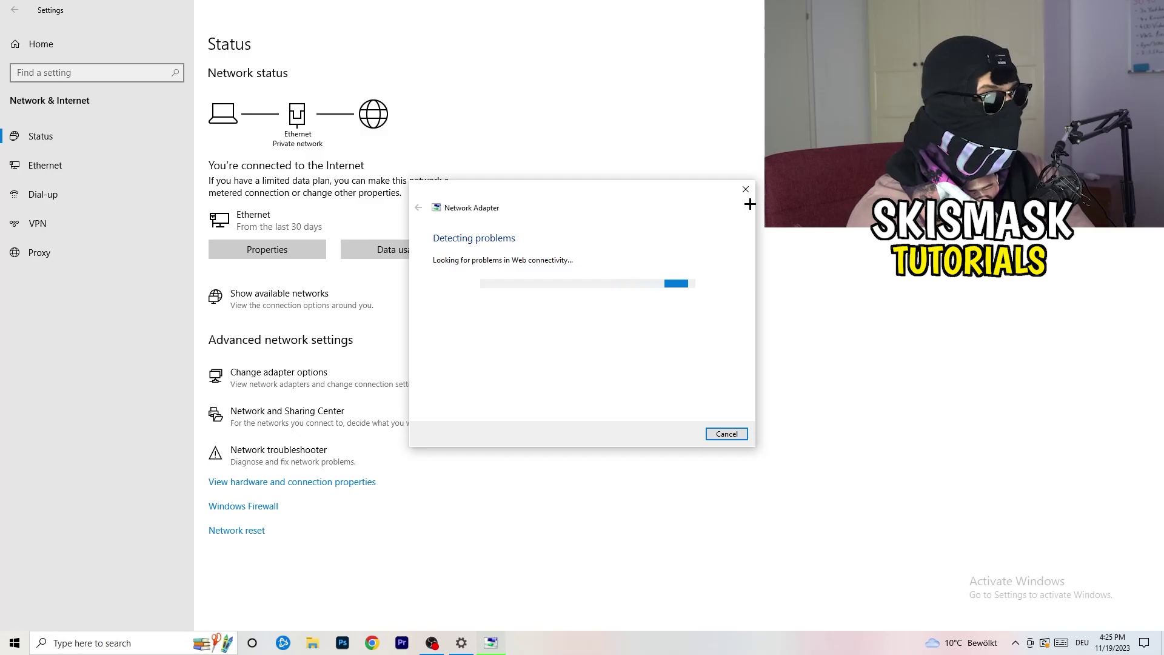
click(746, 190)
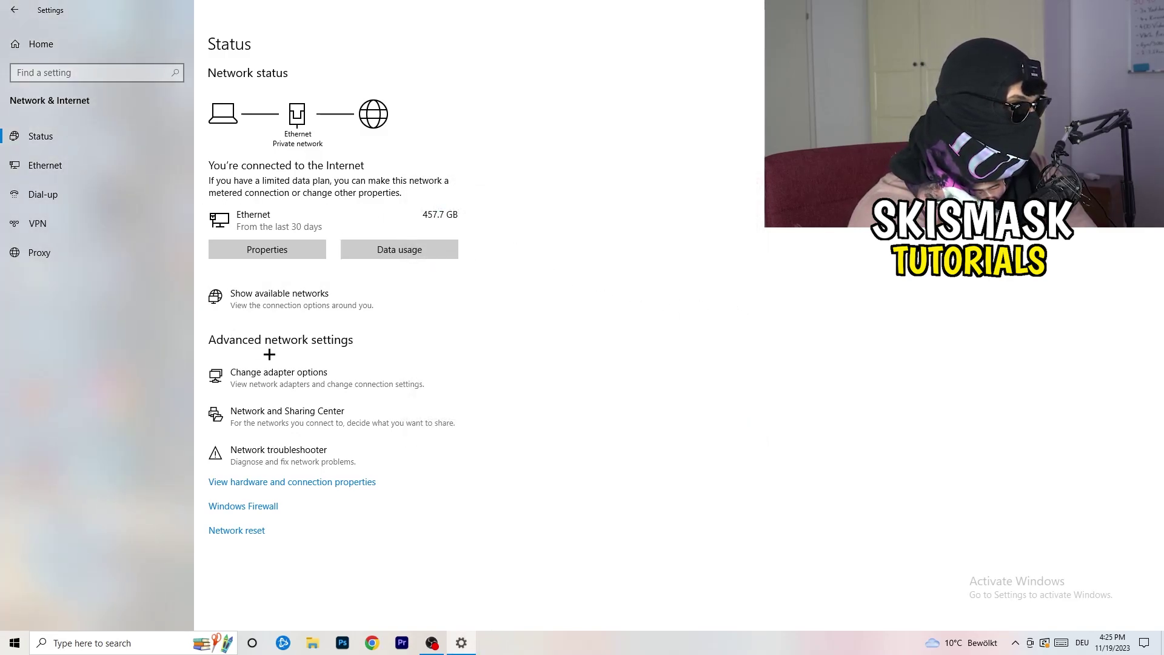
Open the network adapter options in a maximized window and disable the Ethernet adapter
click(302, 384)
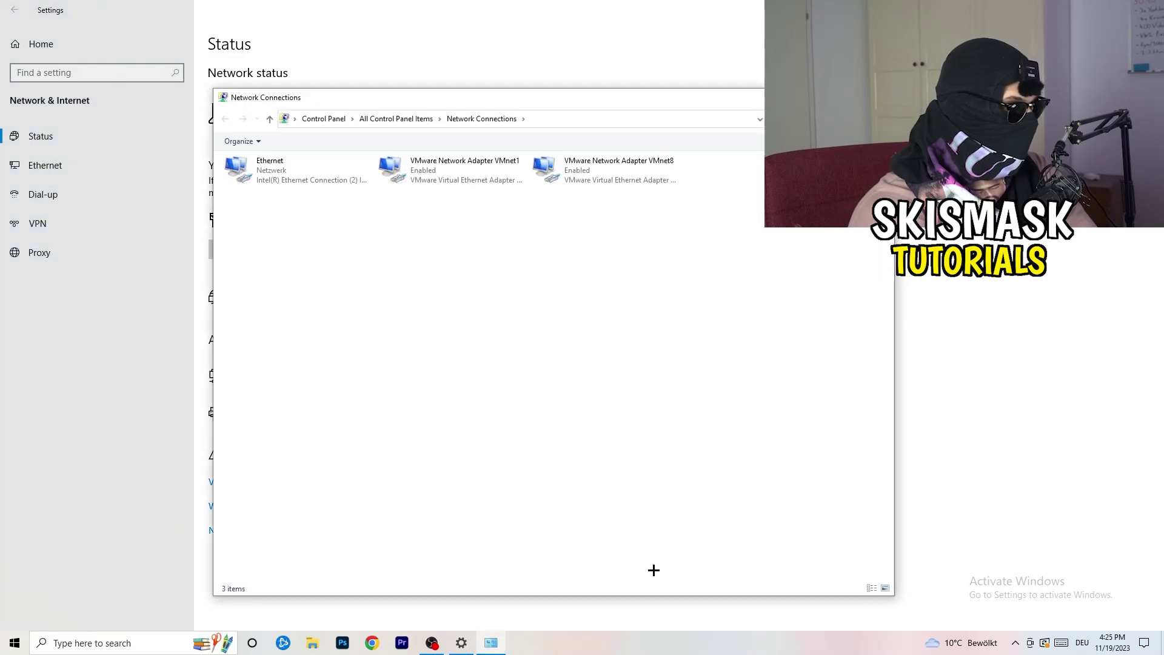
key(super+Up)
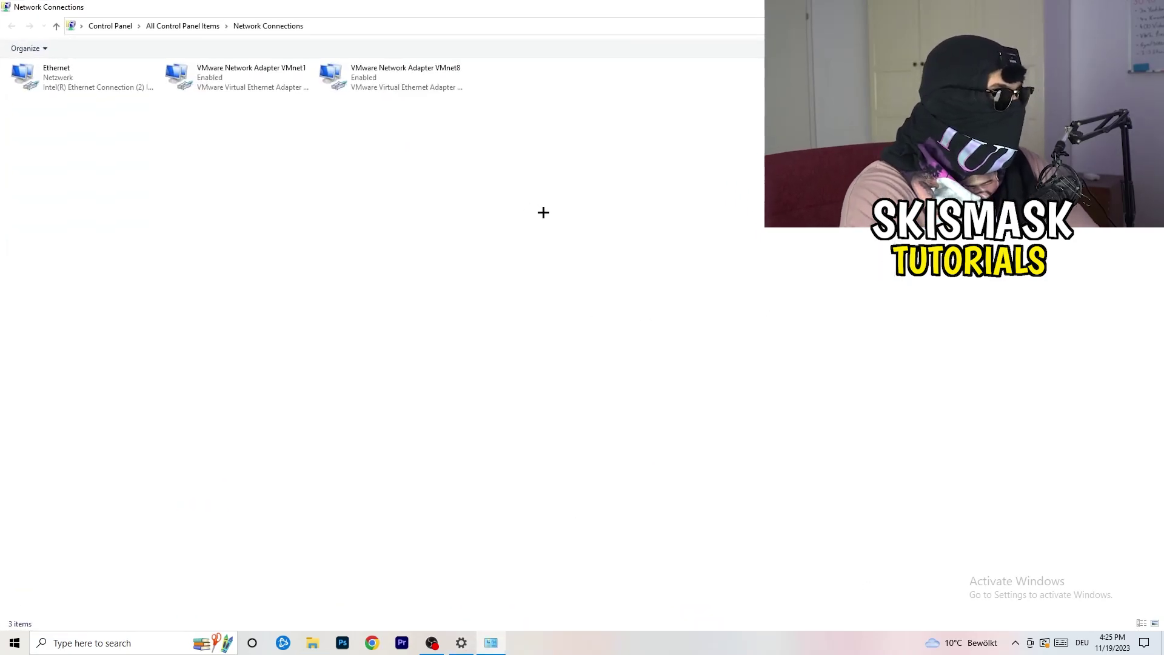
click(80, 75)
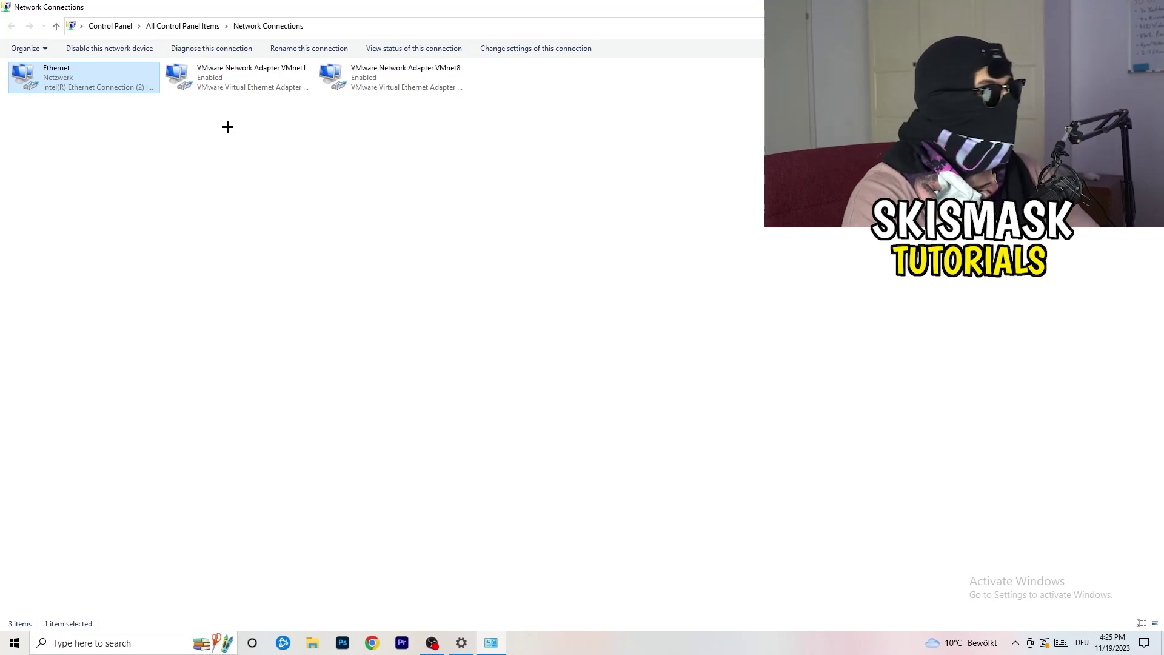
right_click(99, 74)
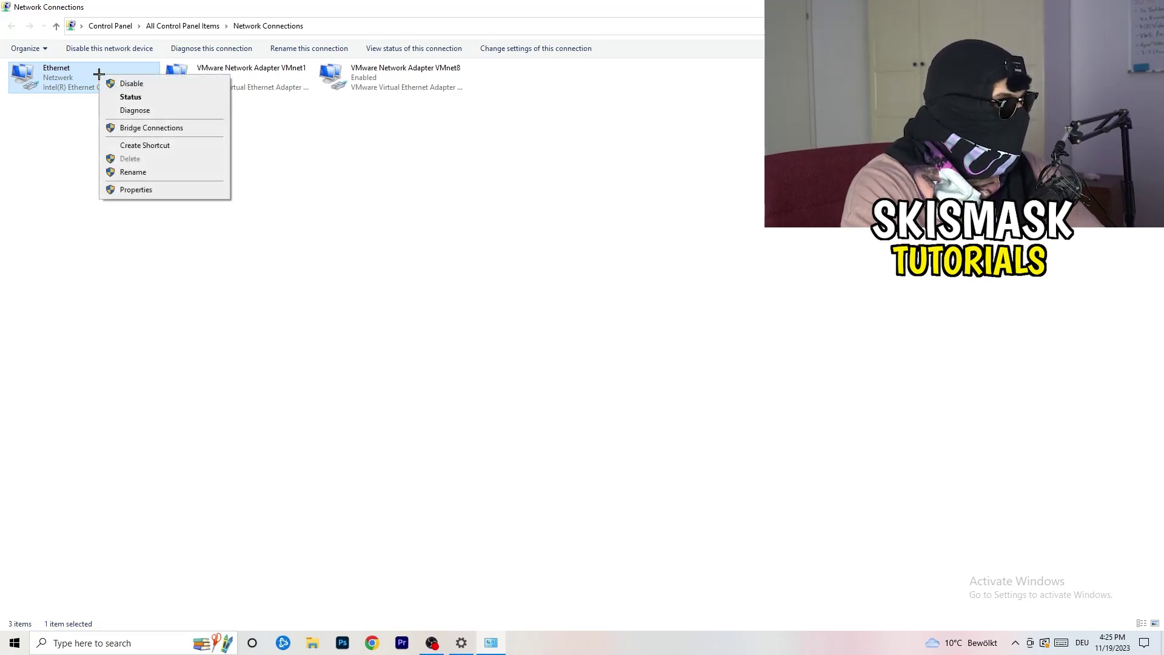
click(131, 84)
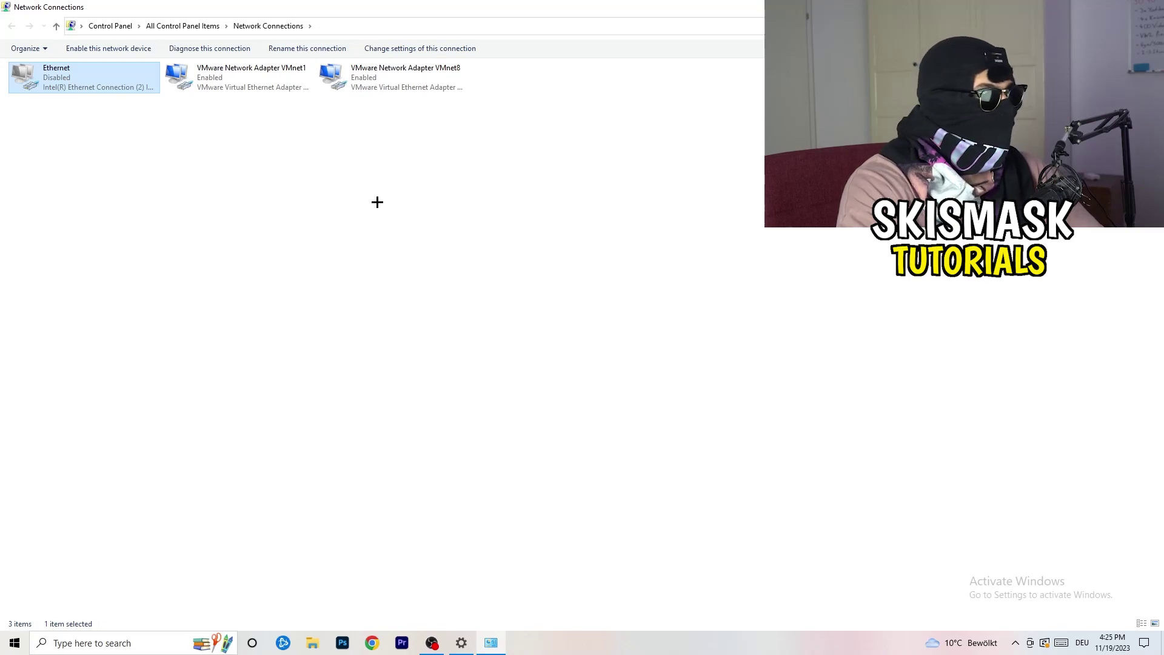
Enable the Ethernet adapter again and close Network Connections
right_click(61, 88)
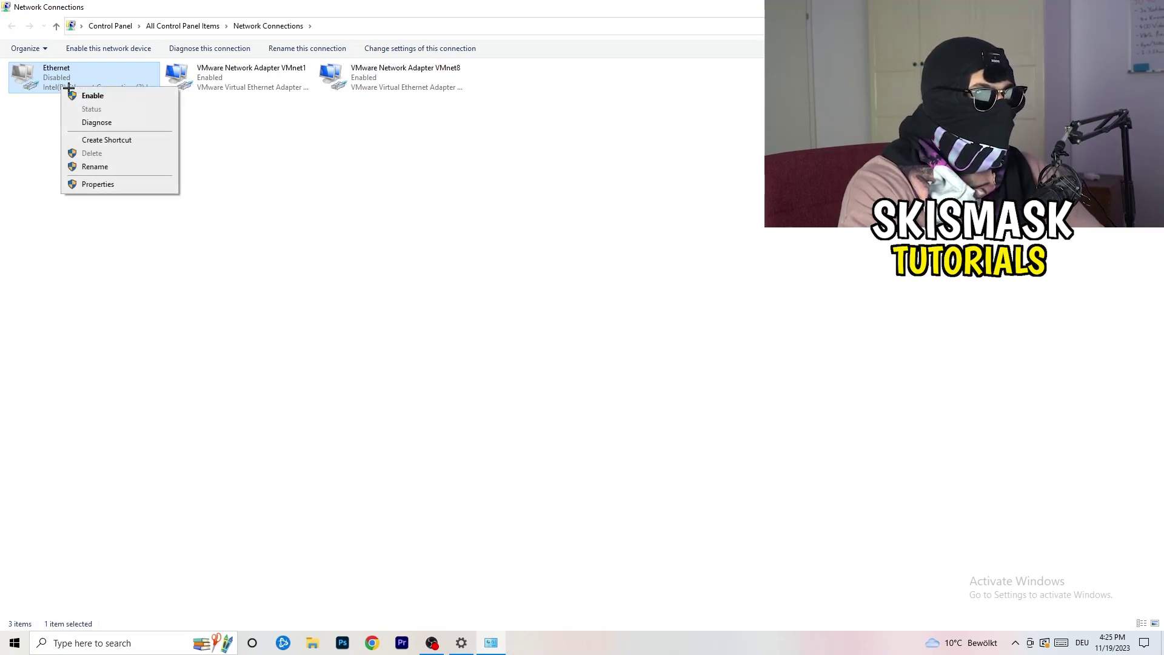
click(117, 99)
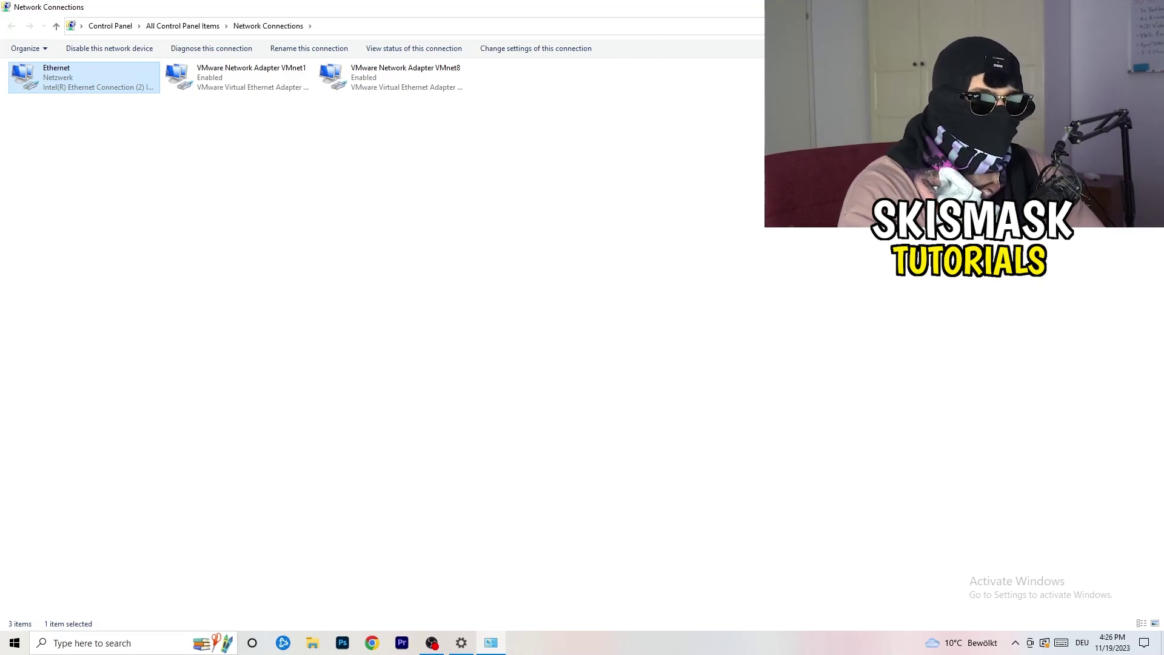
key(alt+F4)
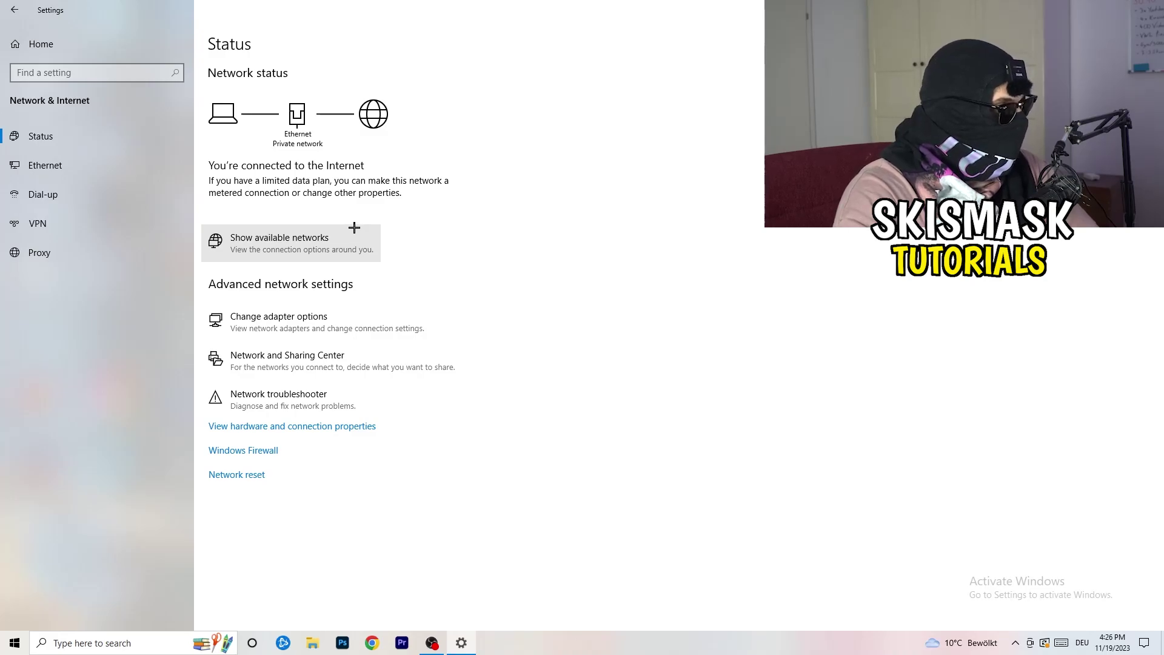
Open the properties of the active Ethernet connection from the Network and Sharing Center
click(344, 366)
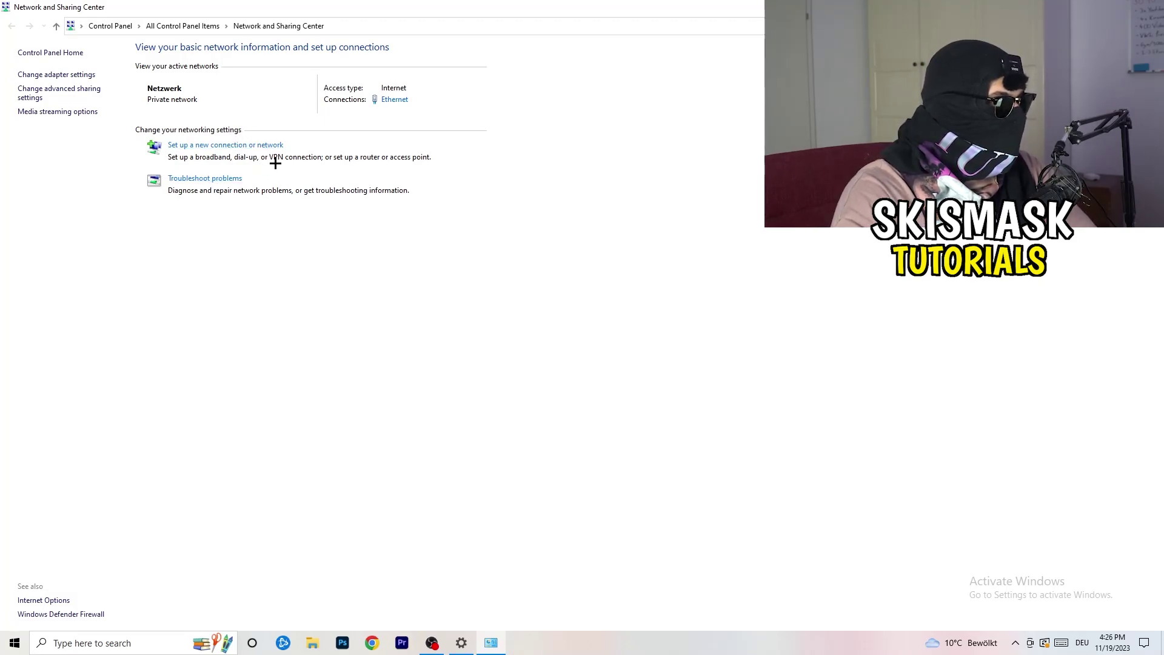
click(396, 101)
drag(579, 194, 296, 120)
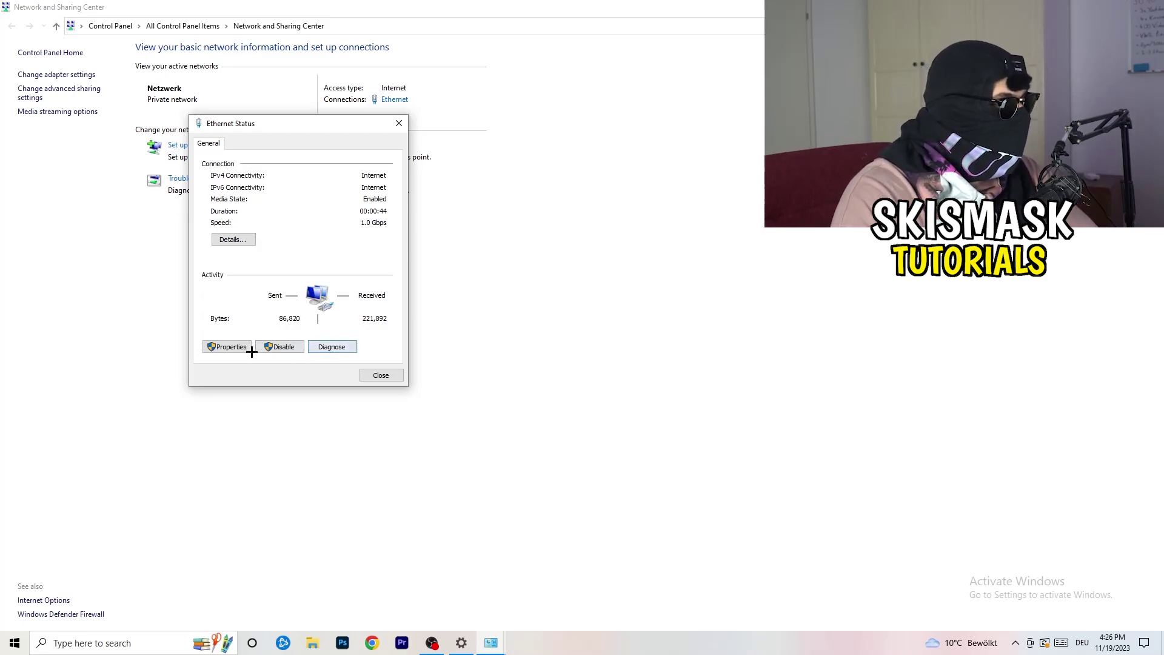
click(229, 346)
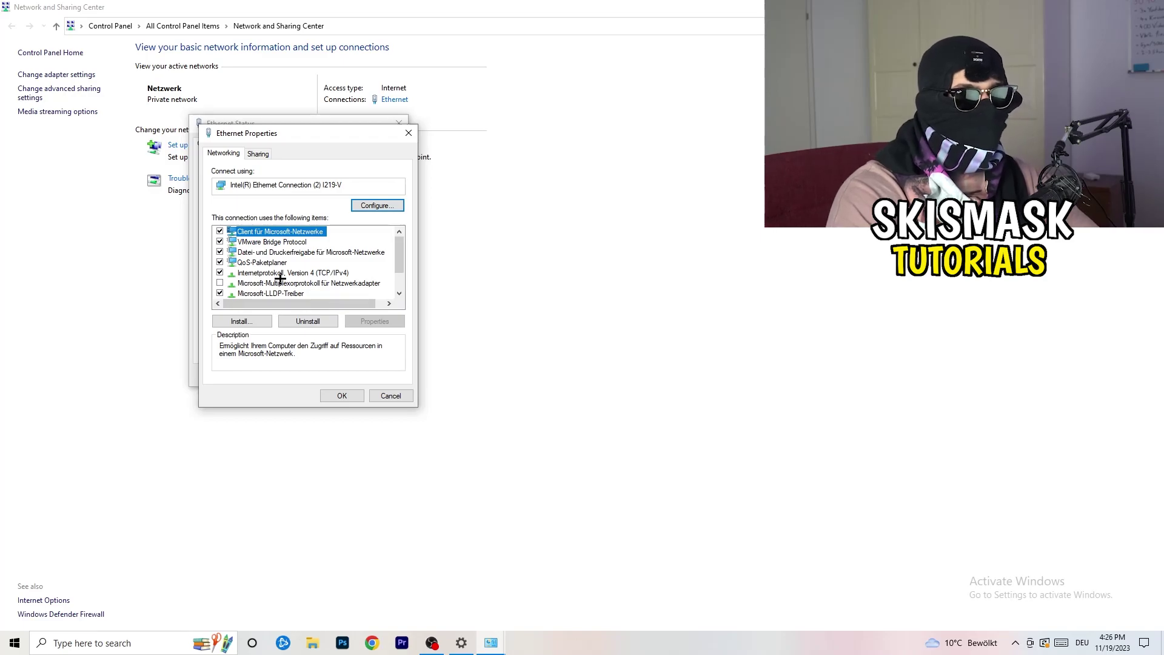
Find Internet Protocol Version 4 (TCP/IPv4) among the Ethernet connection's items and open its properties
scroll(282, 269, down, 1)
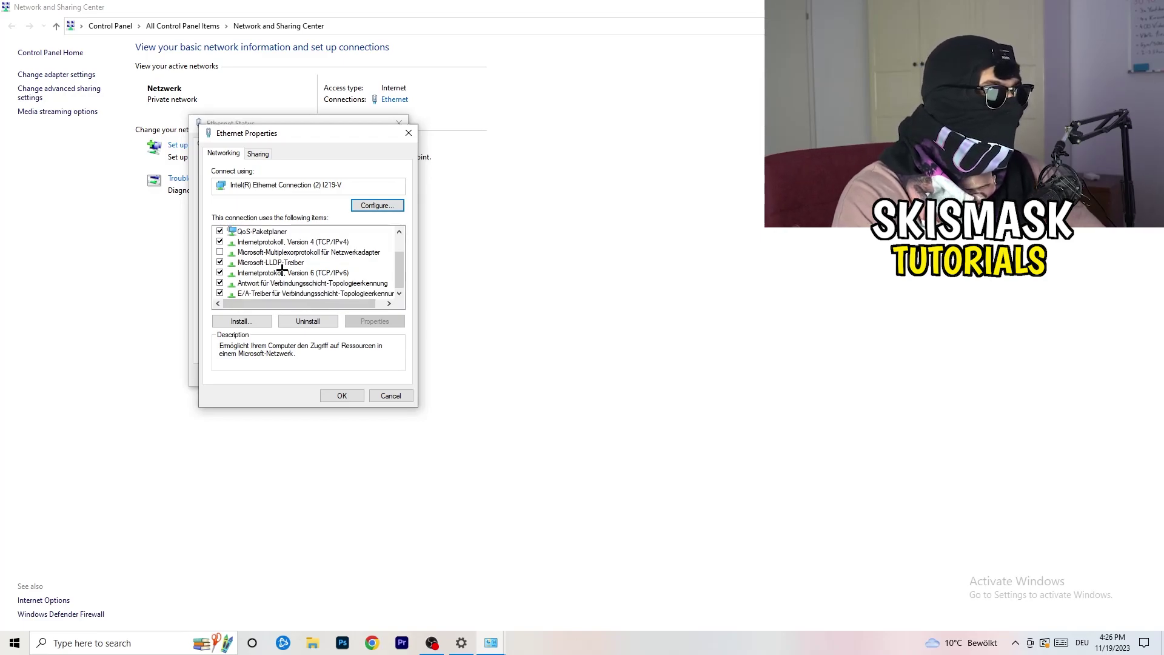
scroll(285, 268, up, 1)
scroll(288, 269, down, 1)
scroll(288, 268, up, 1)
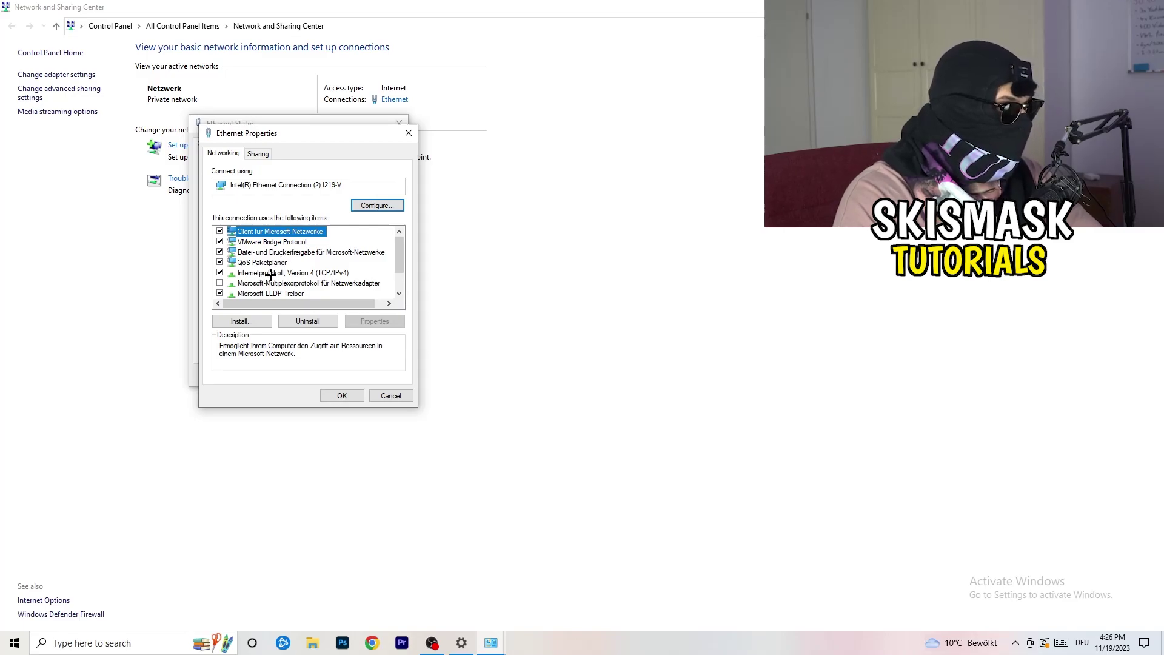
double_click(270, 274)
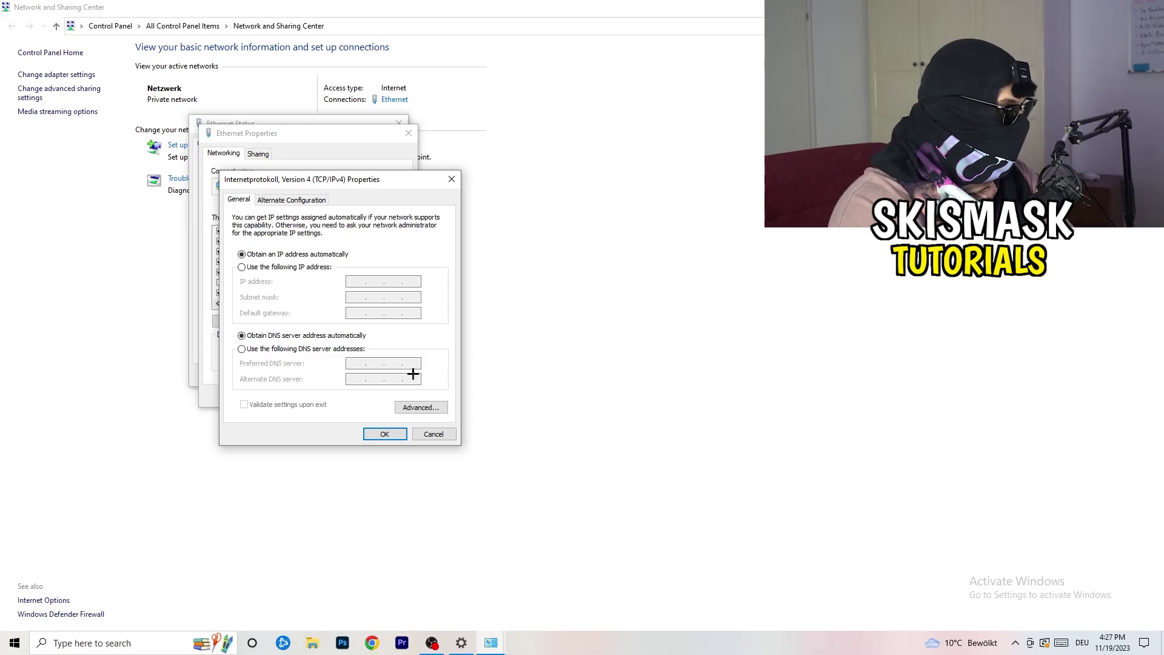
Switch IPv4 to a manually specified IP address and close all network dialogs without applying the change
click(244, 268)
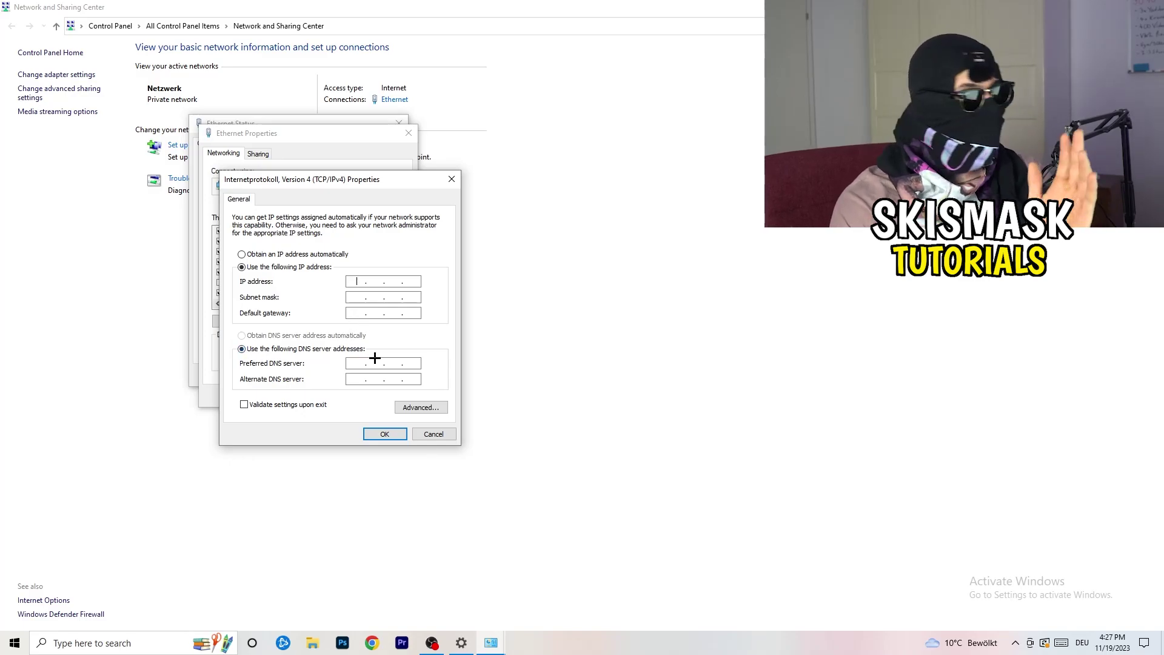
click(452, 178)
click(409, 132)
click(399, 123)
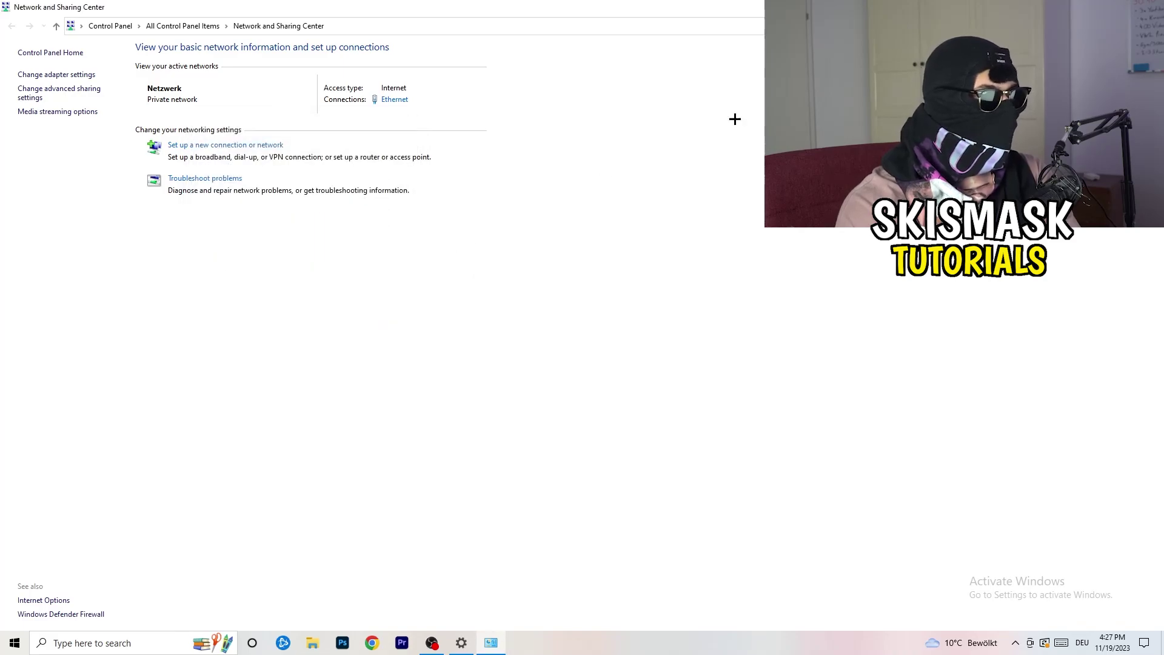
key(alt+F4)
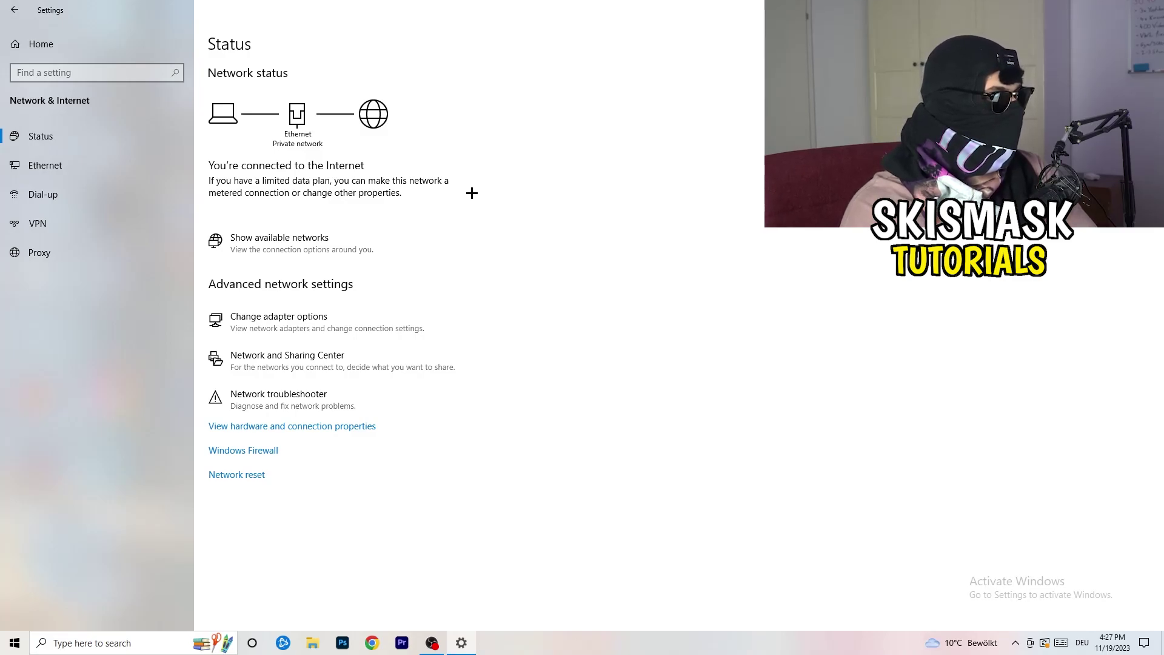
Show the available networks, return to the Network & Internet settings from there, and close Settings
click(307, 238)
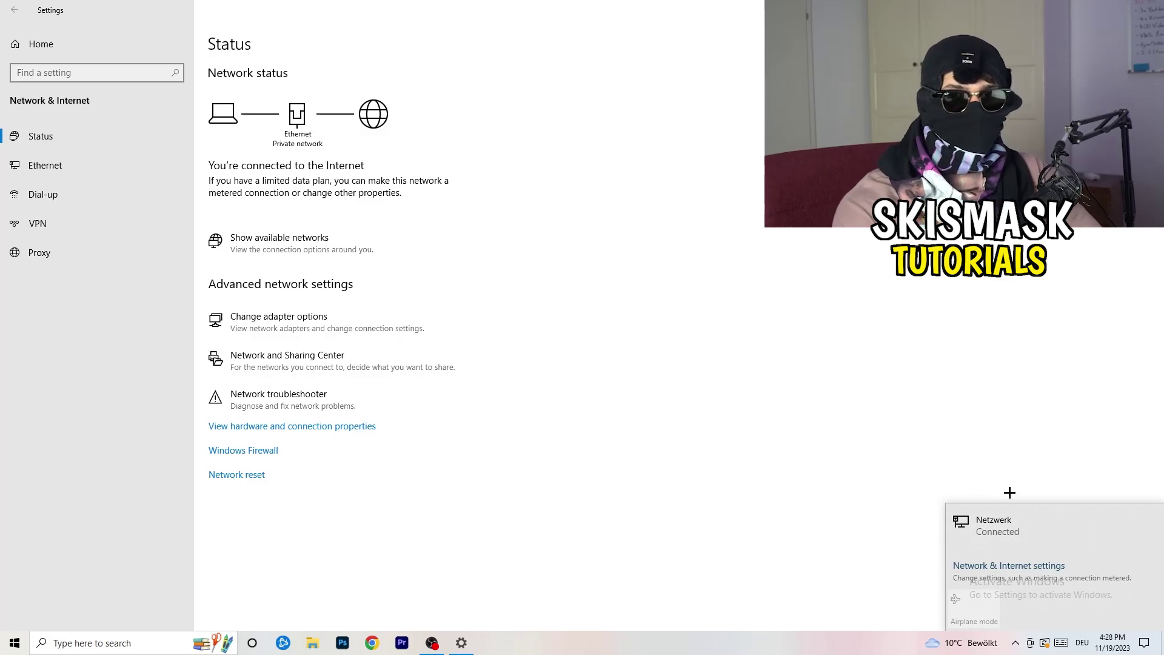
click(1000, 565)
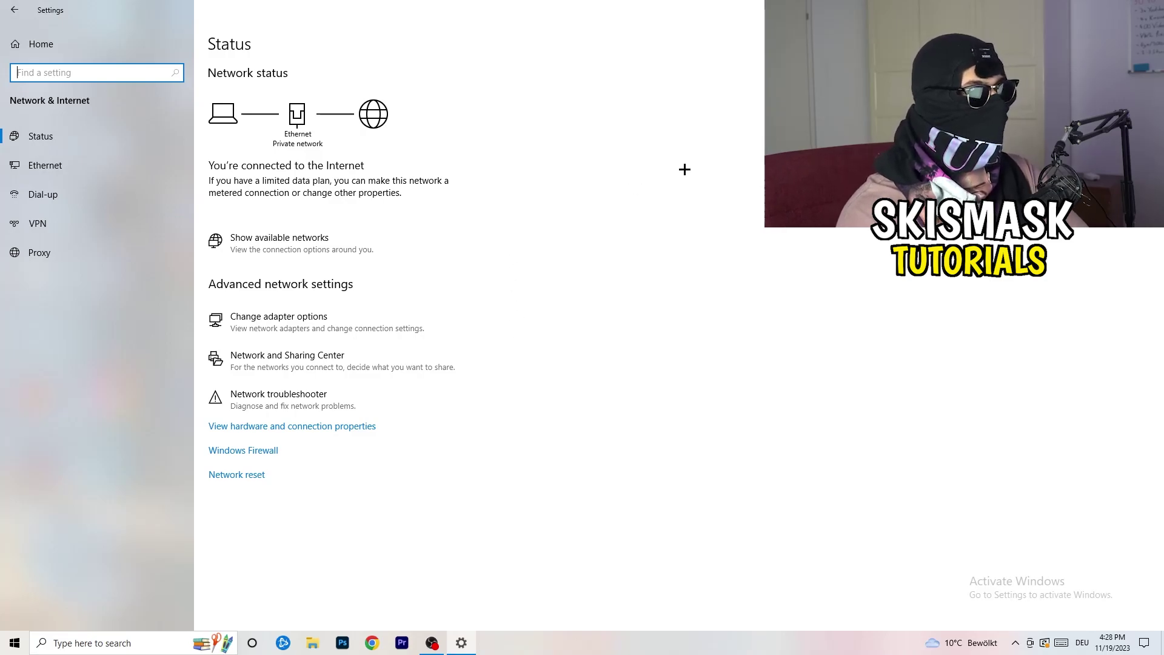
click(1149, 9)
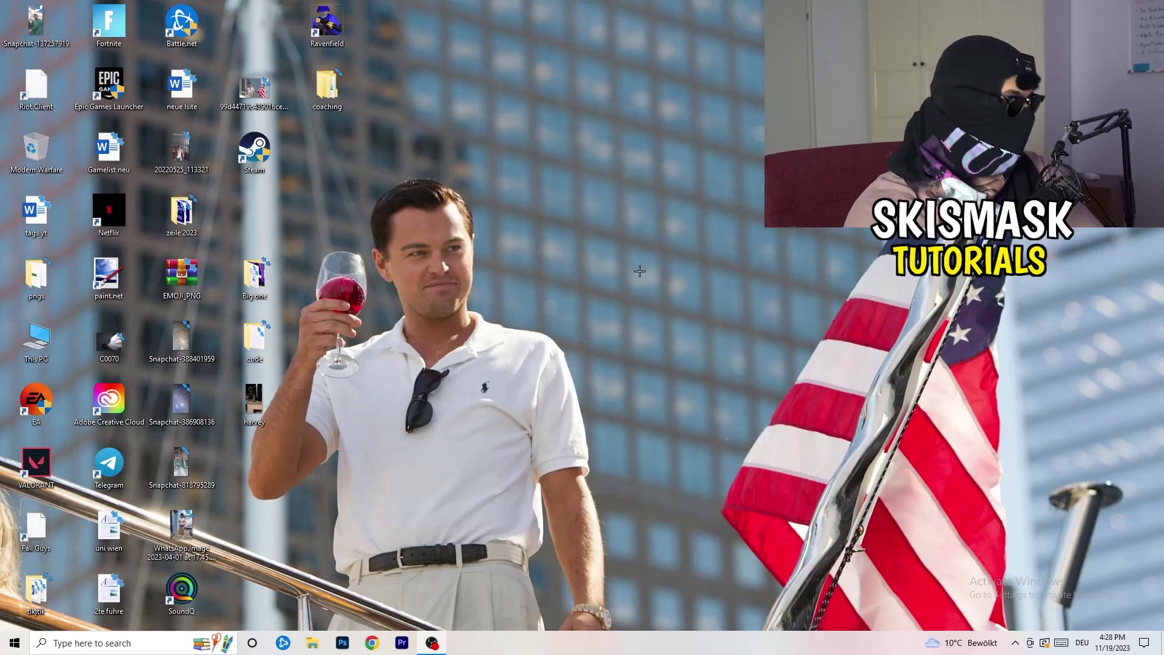
Check the Windows Update status under Update & Security in Windows Settings and close Settings
click(15, 643)
click(15, 587)
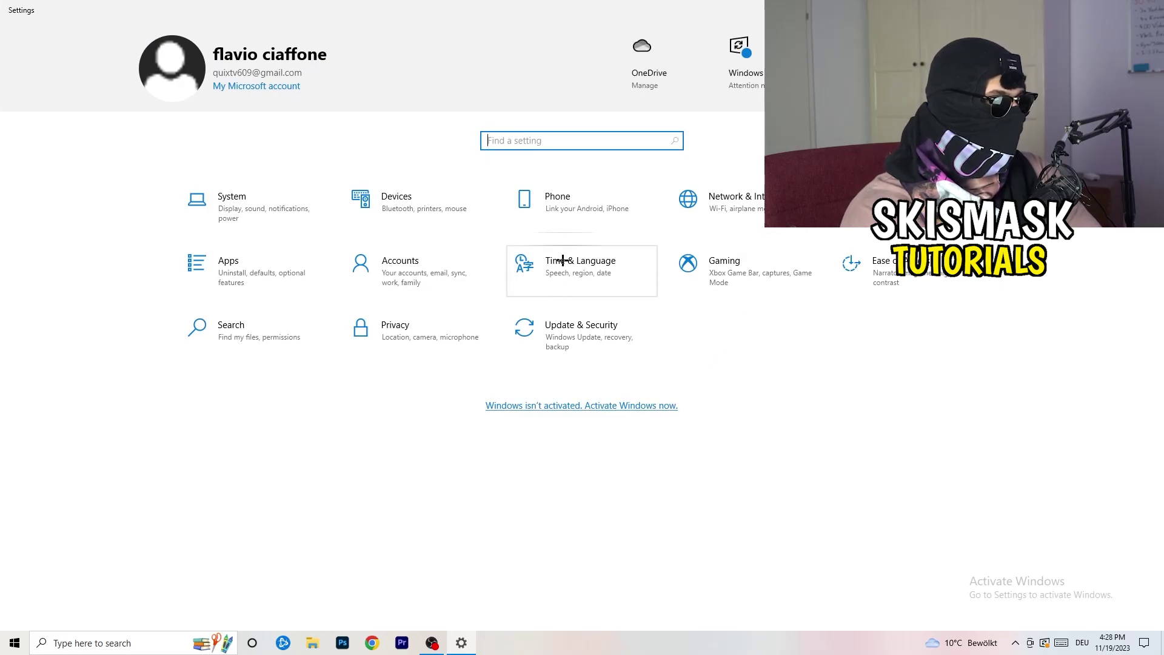
click(559, 337)
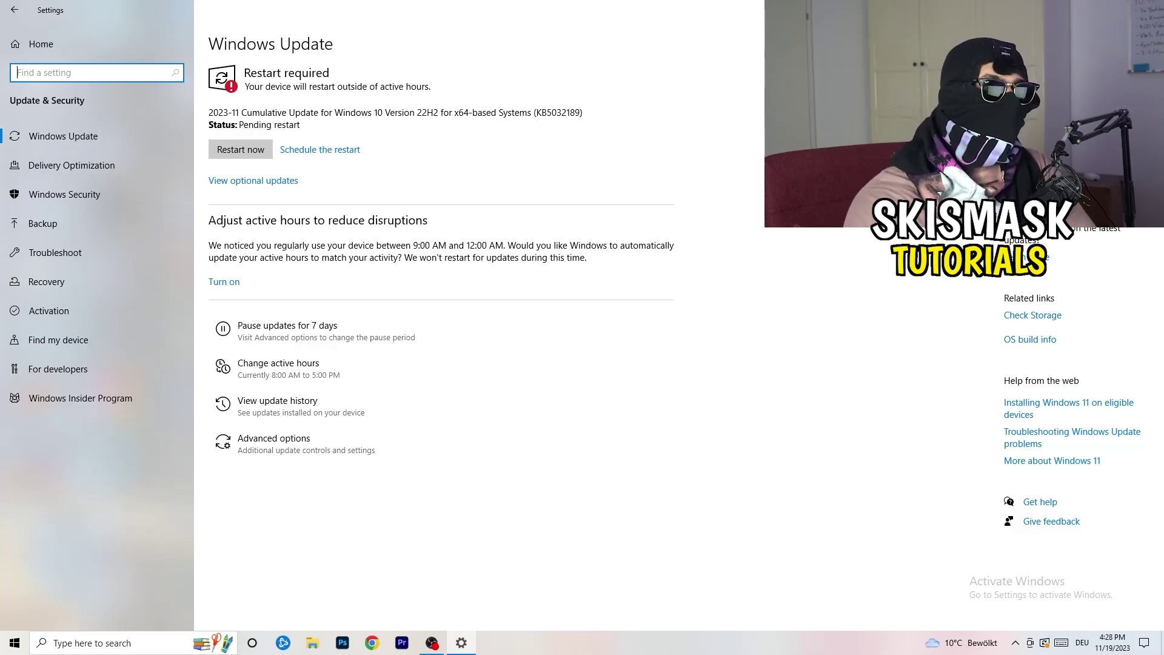
click(1148, 9)
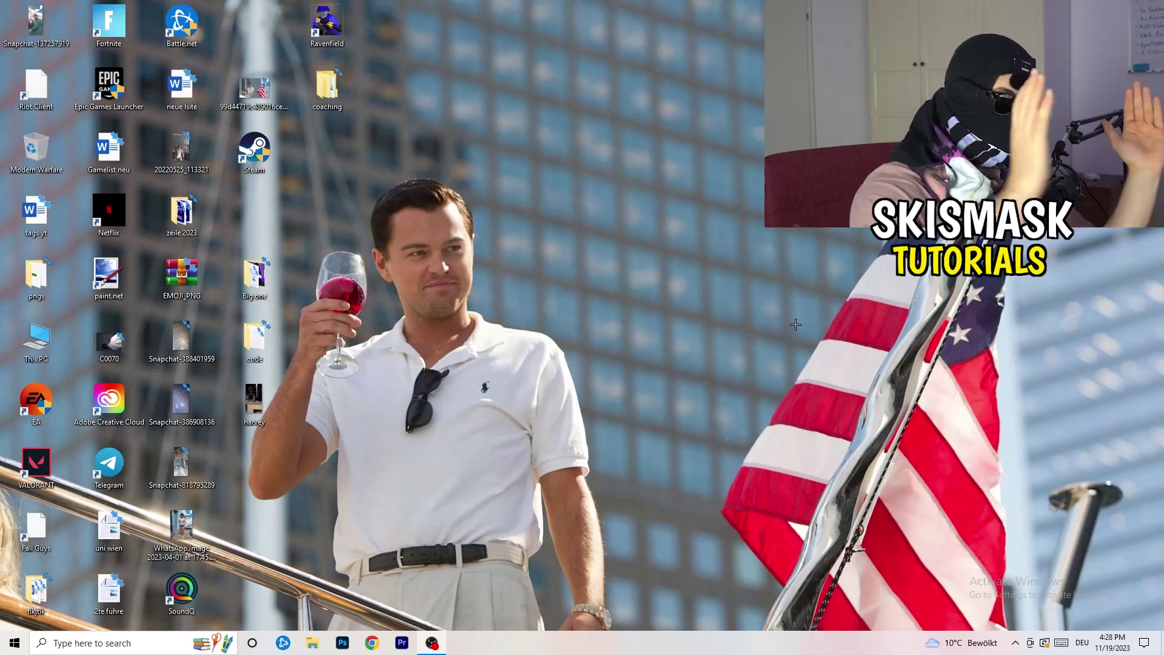